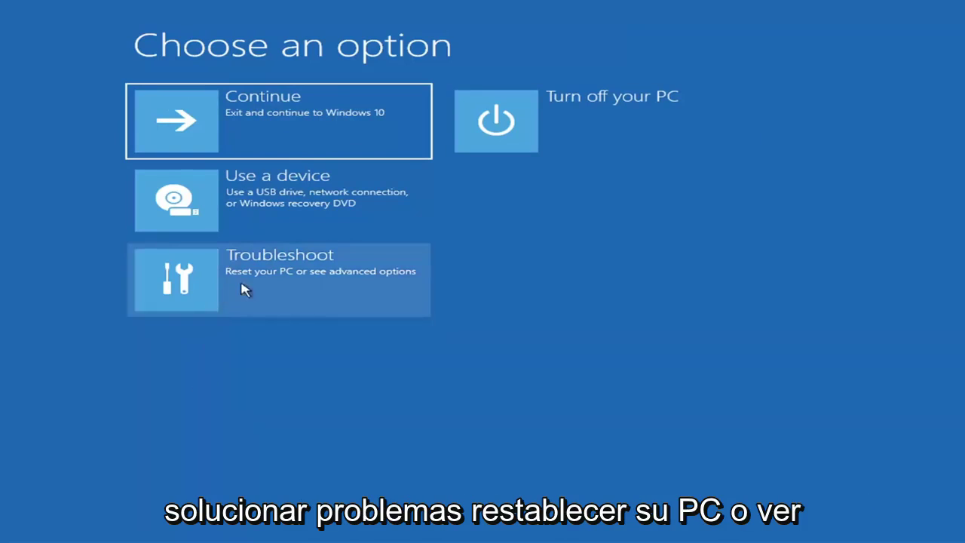
Step: Run Startup Repair from the advanced troubleshooting options
click(358, 283)
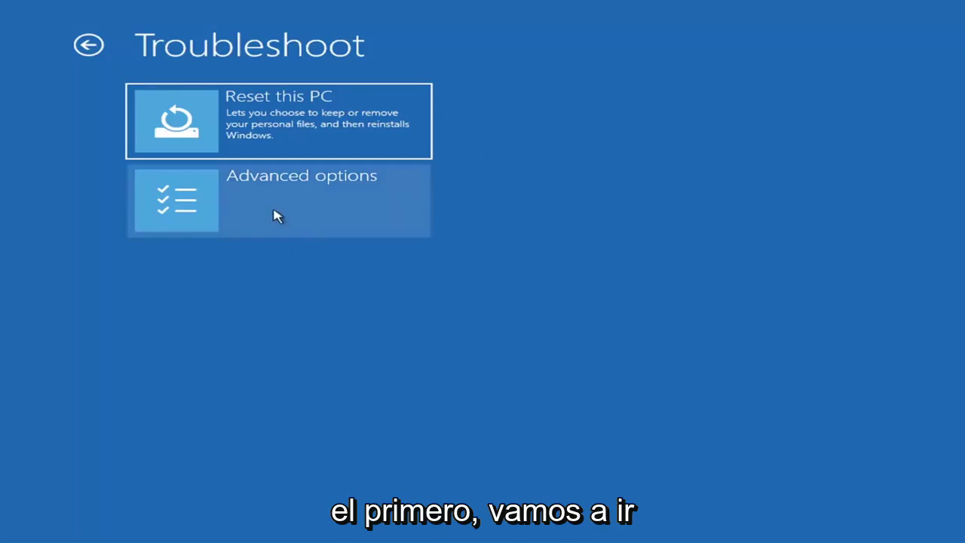
click(301, 205)
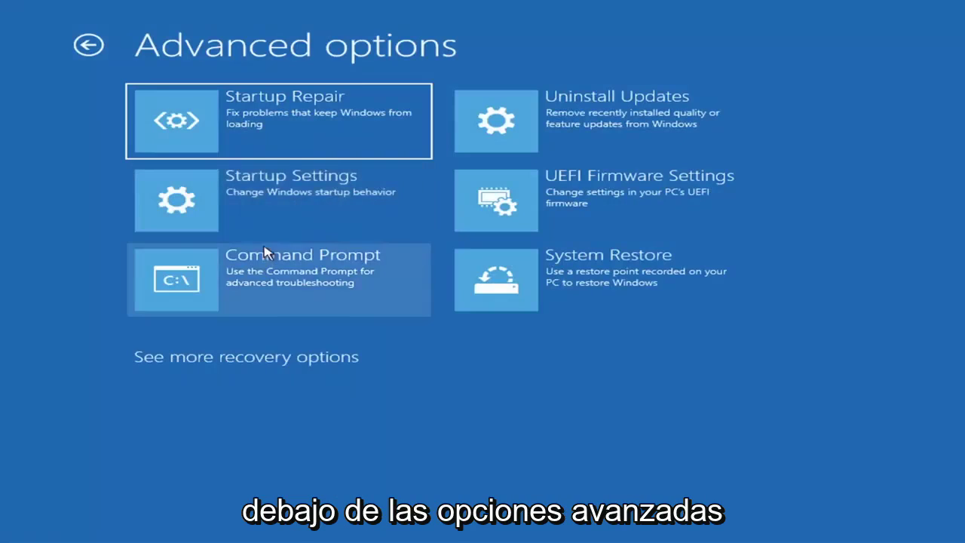
click(260, 129)
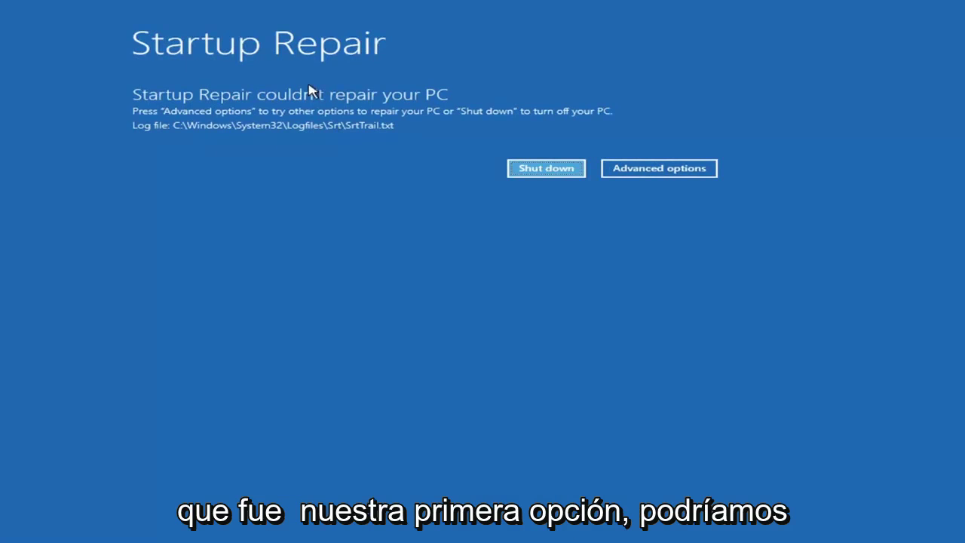
Step: Examine the Startup Settings and Uninstall Updates pages in the advanced troubleshooting options, then return to the advanced options
click(671, 169)
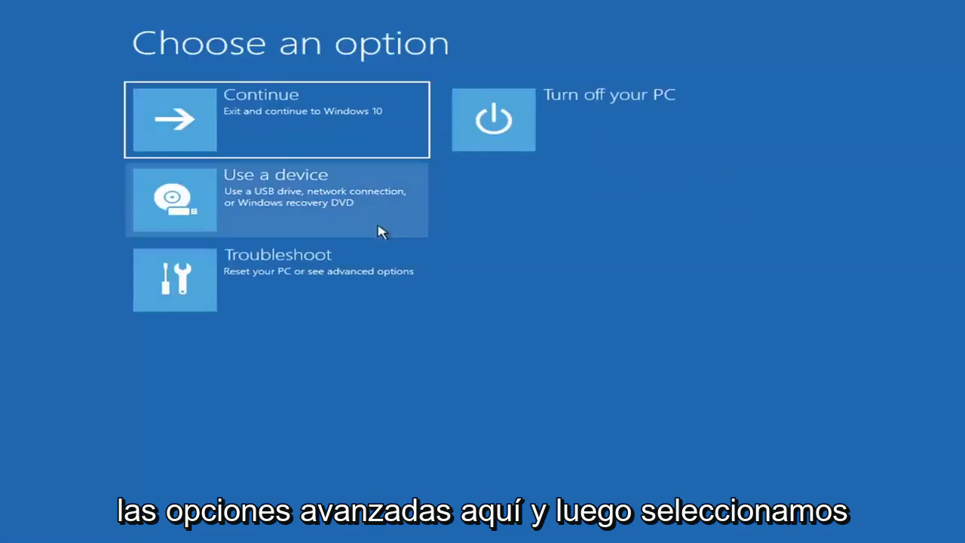
click(241, 289)
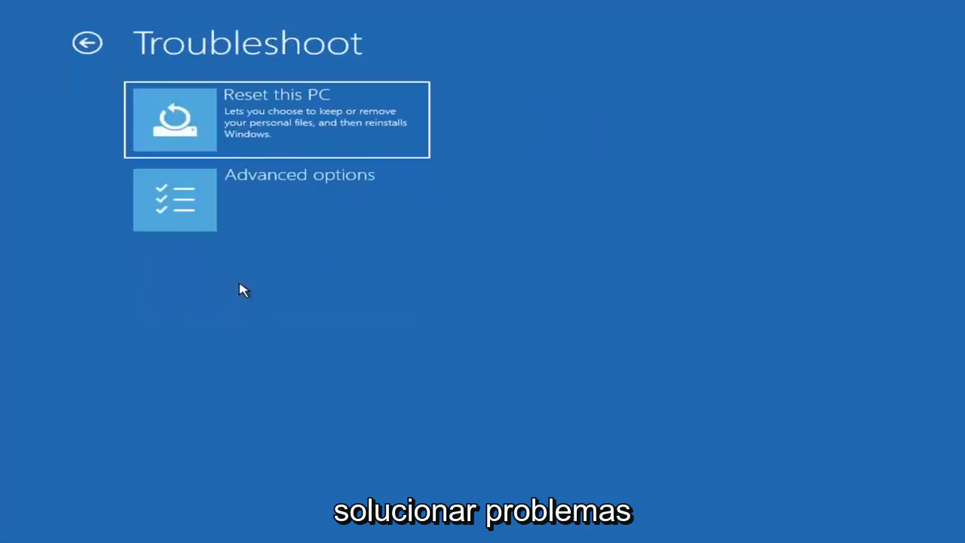
click(251, 211)
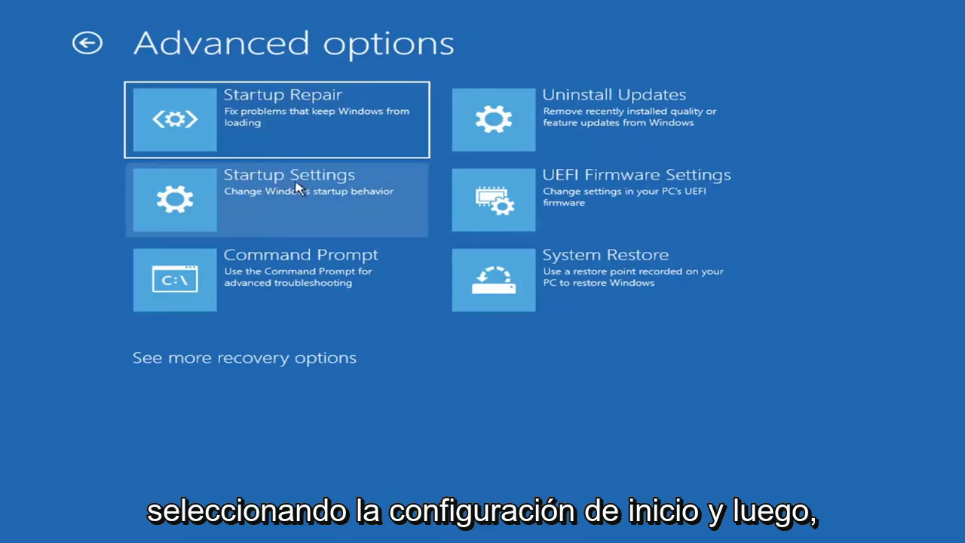
click(248, 201)
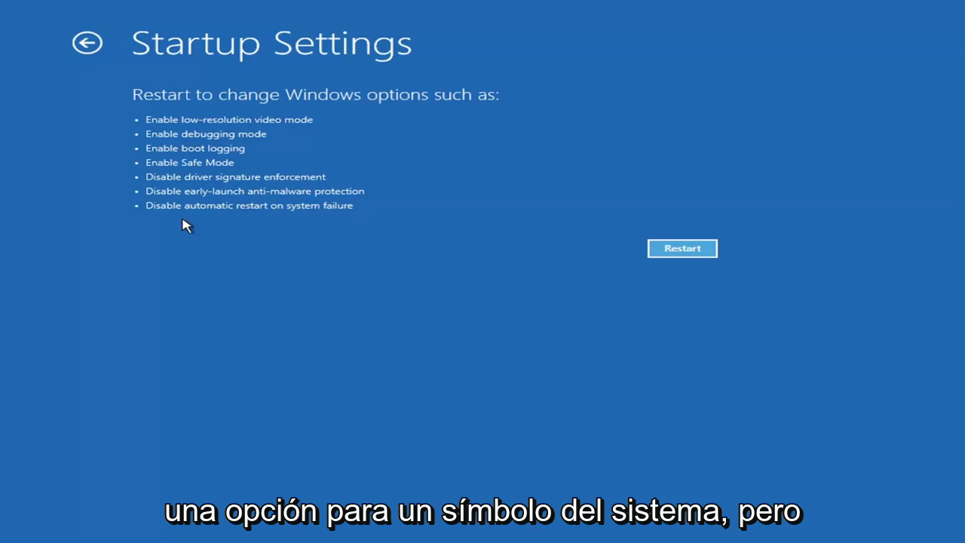
click(83, 44)
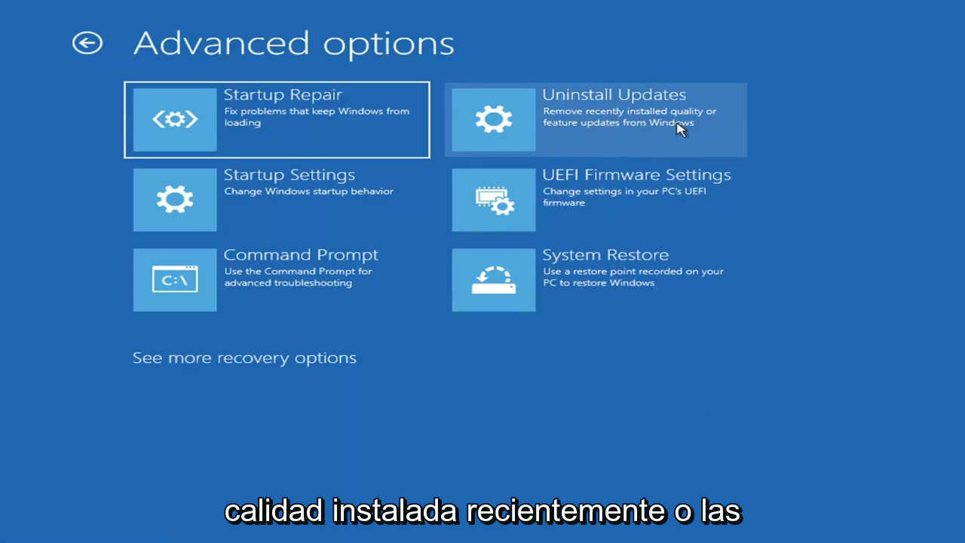
click(562, 123)
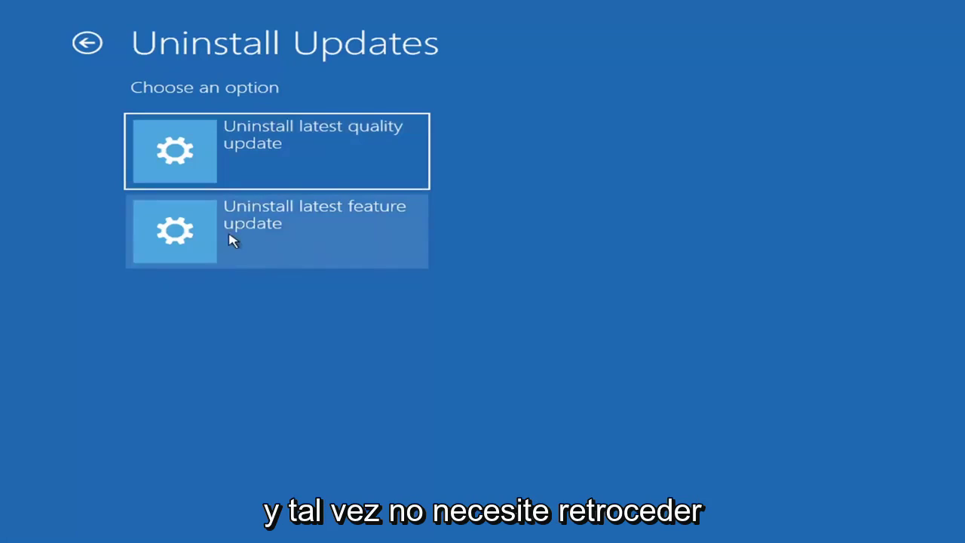
click(86, 41)
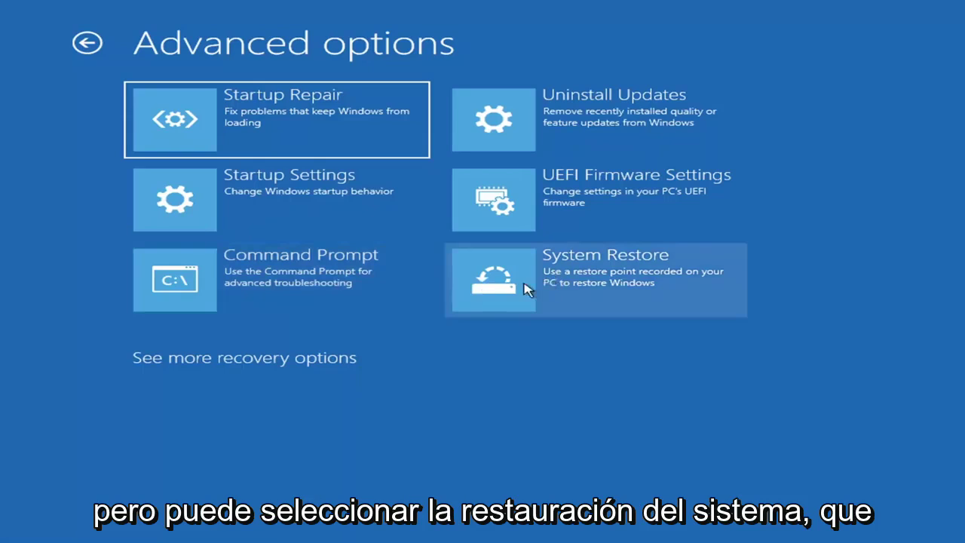
Step: Restore the system to the "Before Updates" restore point of 7/9/2021 12:37:05 PM, restart the computer and dismiss the completion notice
click(624, 290)
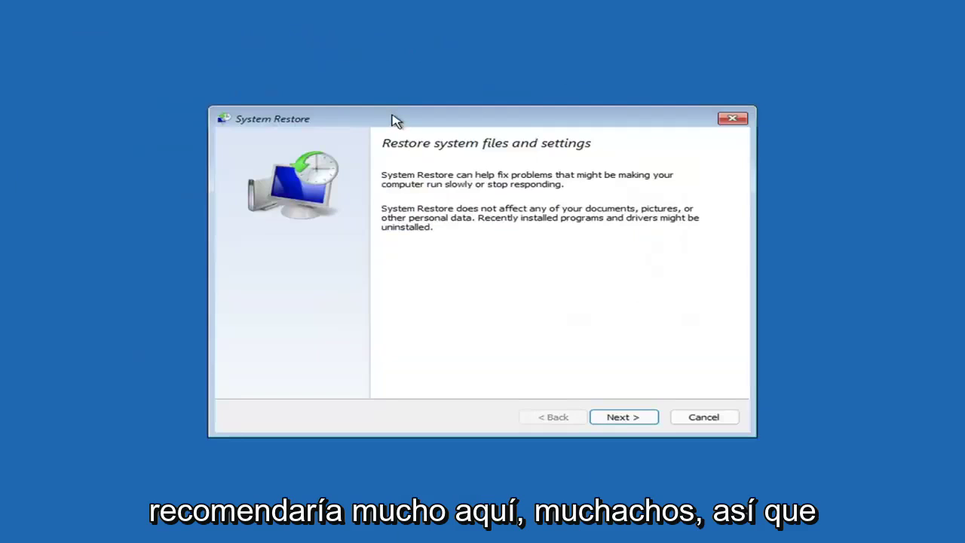
click(616, 419)
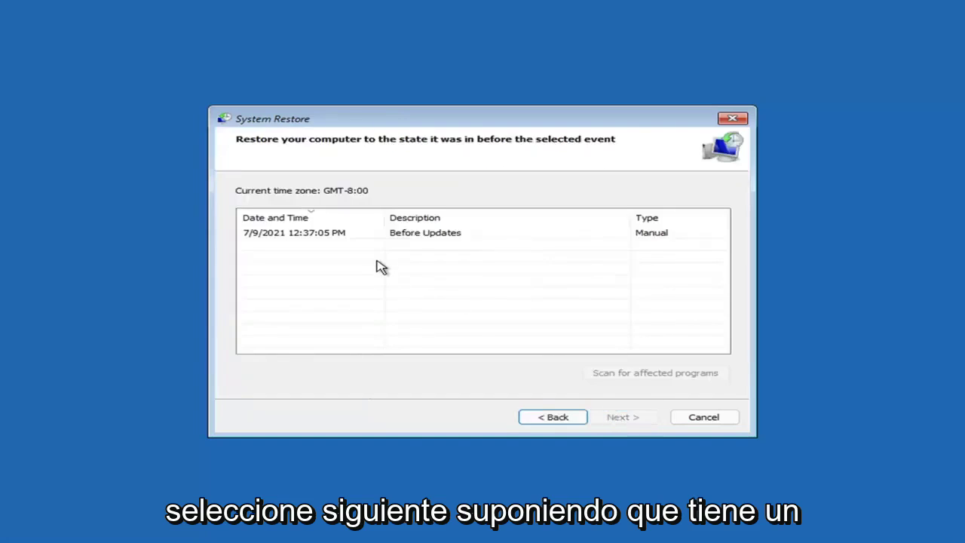
click(297, 236)
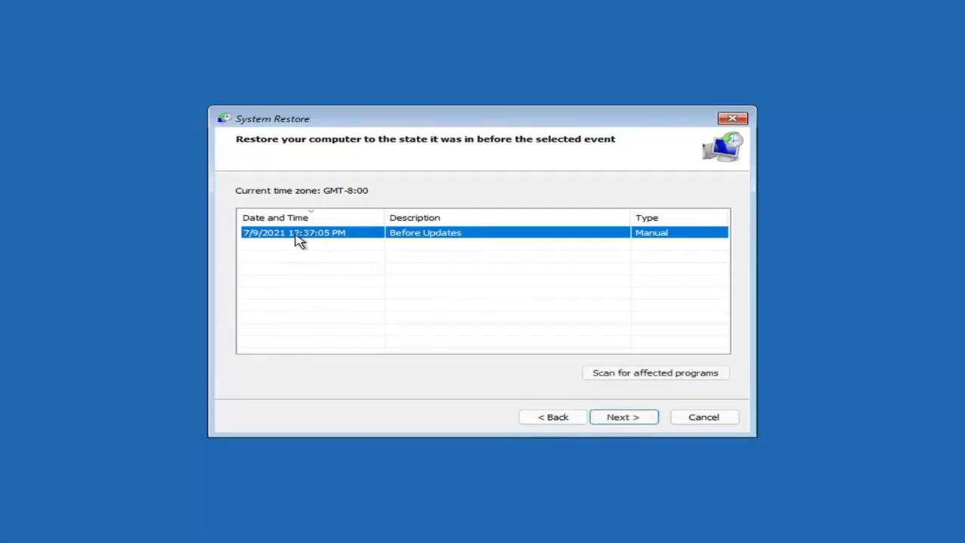
click(635, 421)
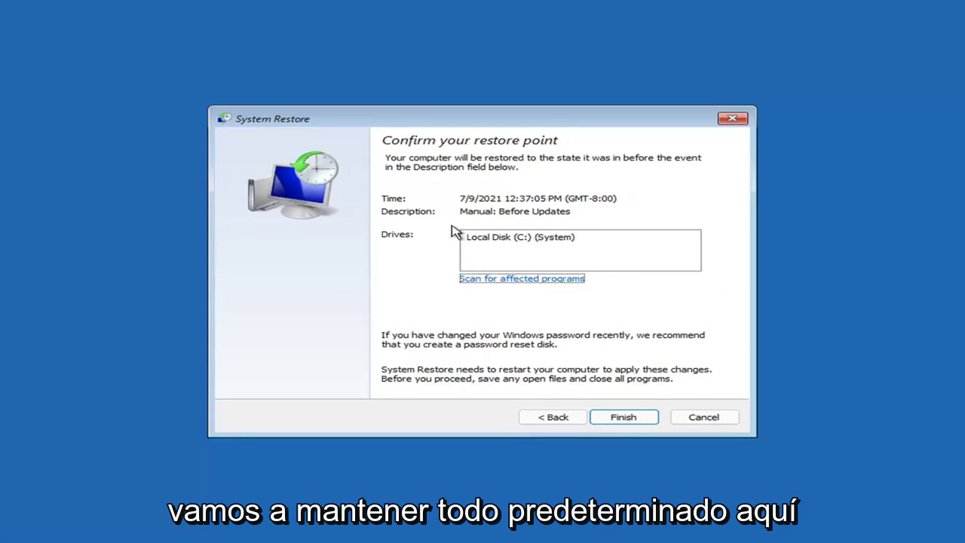
click(622, 420)
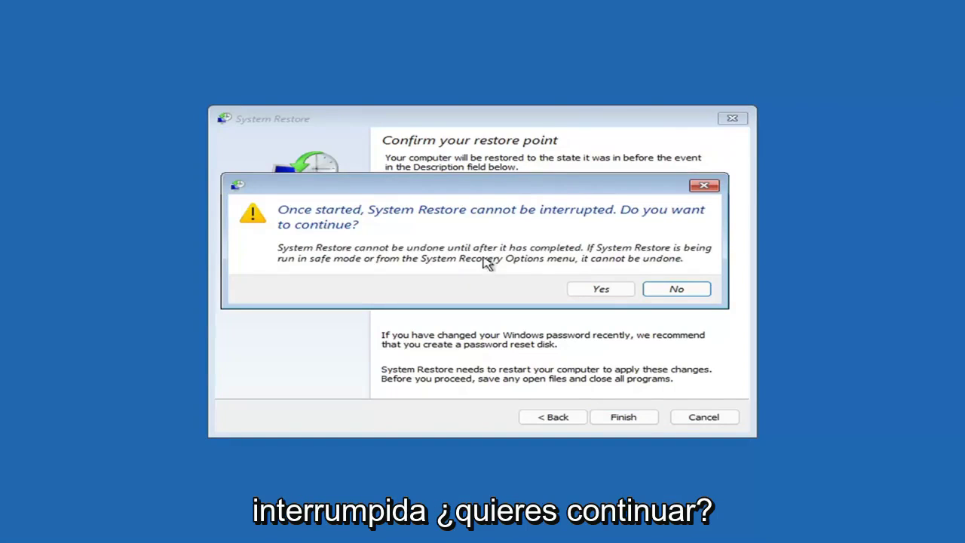
click(603, 293)
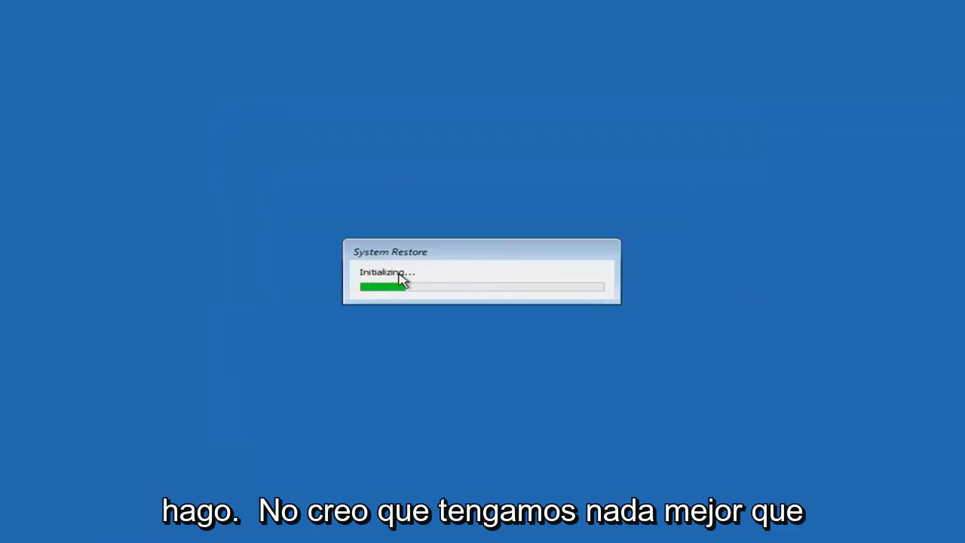
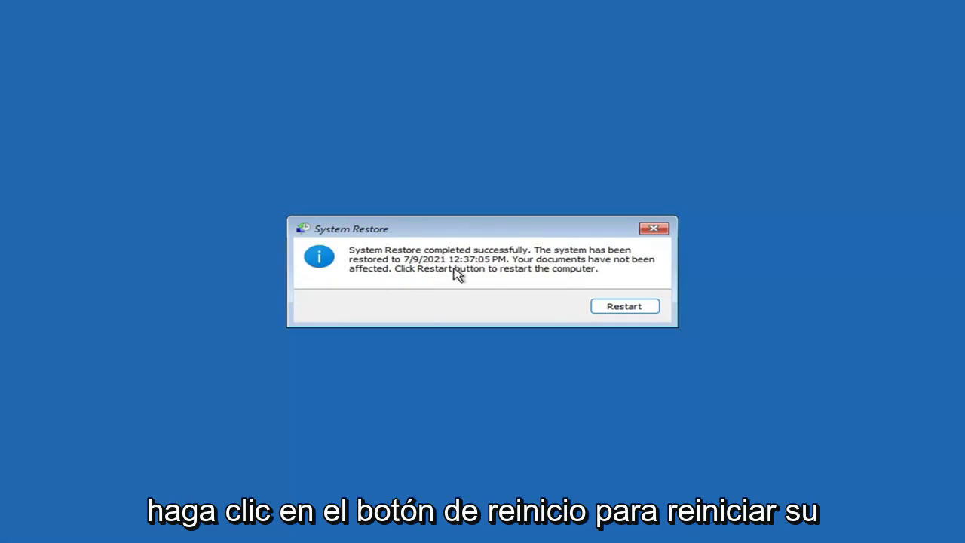
click(618, 308)
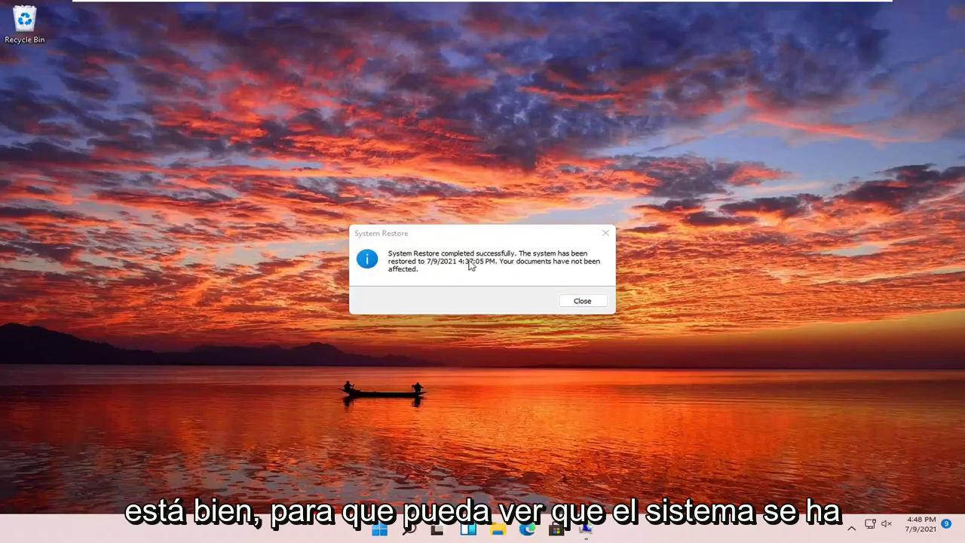
click(605, 233)
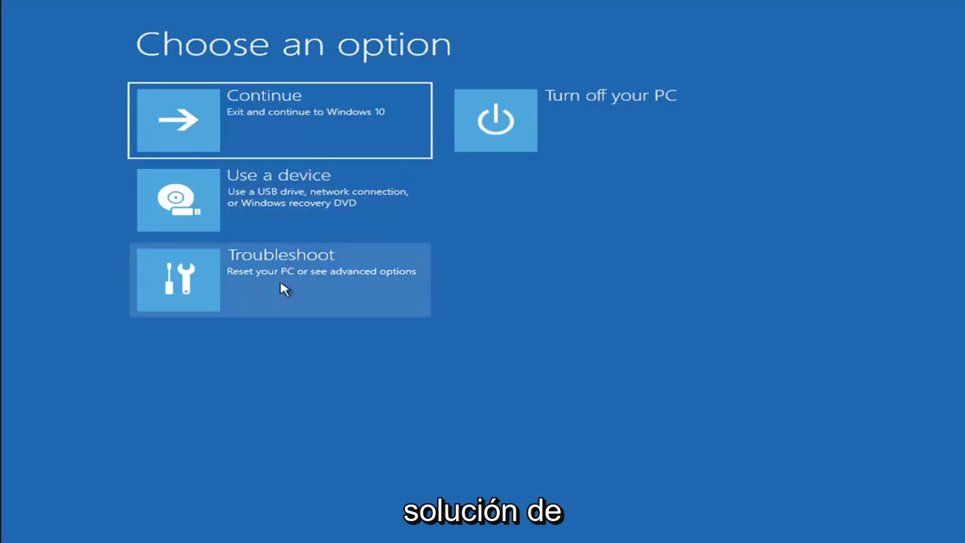
Step: Examine the Reset this PC choices under Troubleshoot, then return to the initial recovery options
click(281, 286)
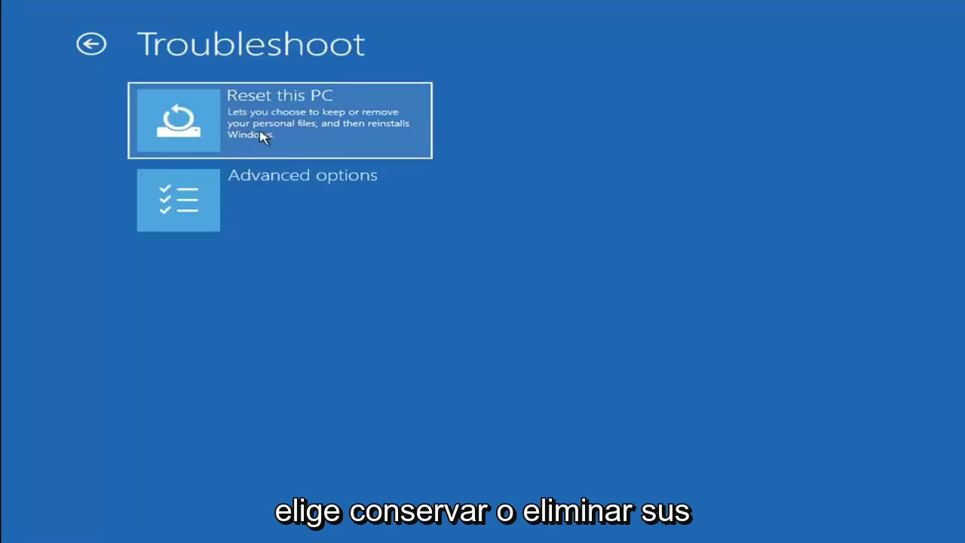
click(320, 137)
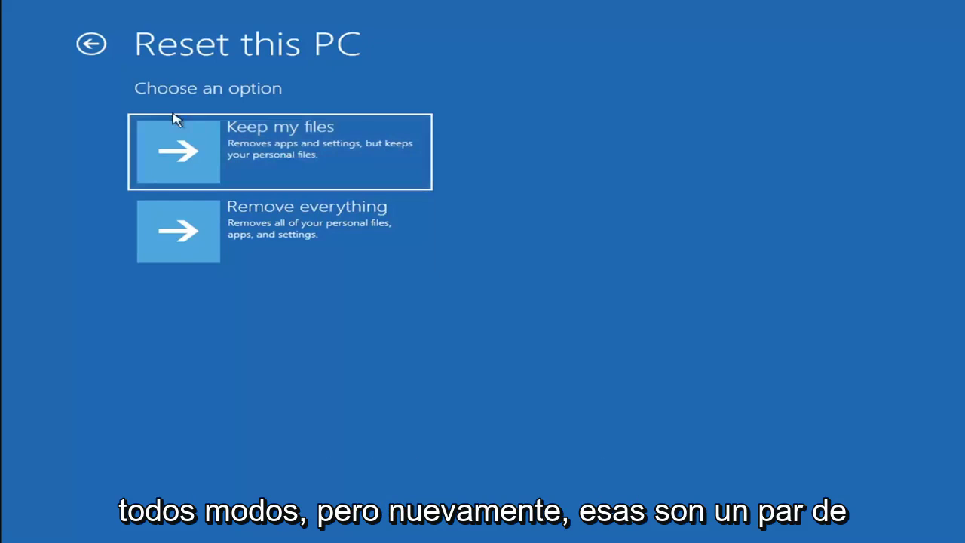
click(91, 46)
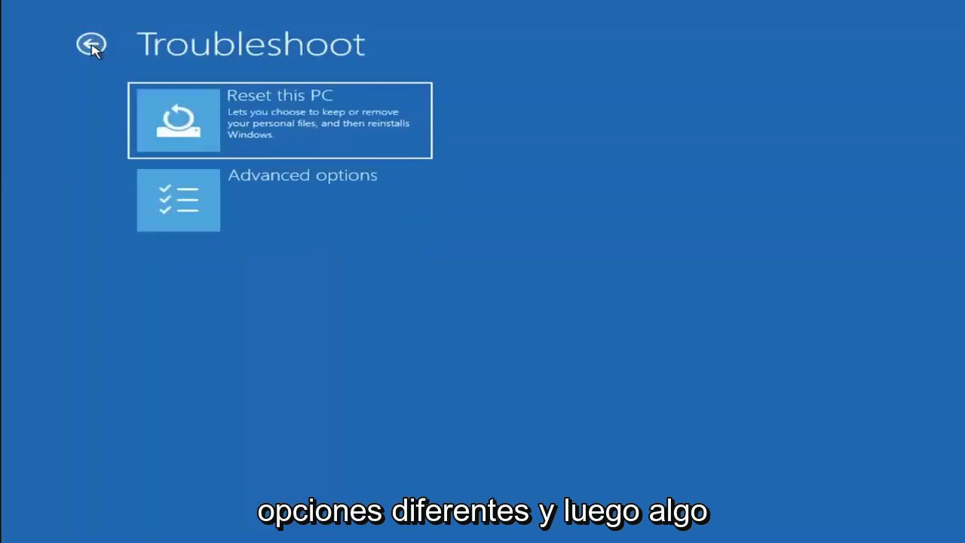
click(91, 45)
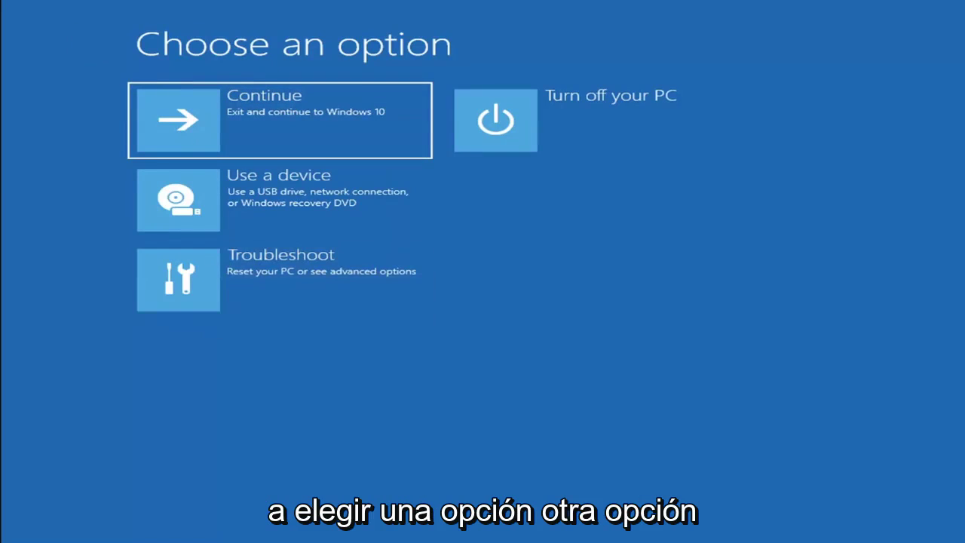
Step: Open Command Prompt from the advanced troubleshooting options
click(292, 284)
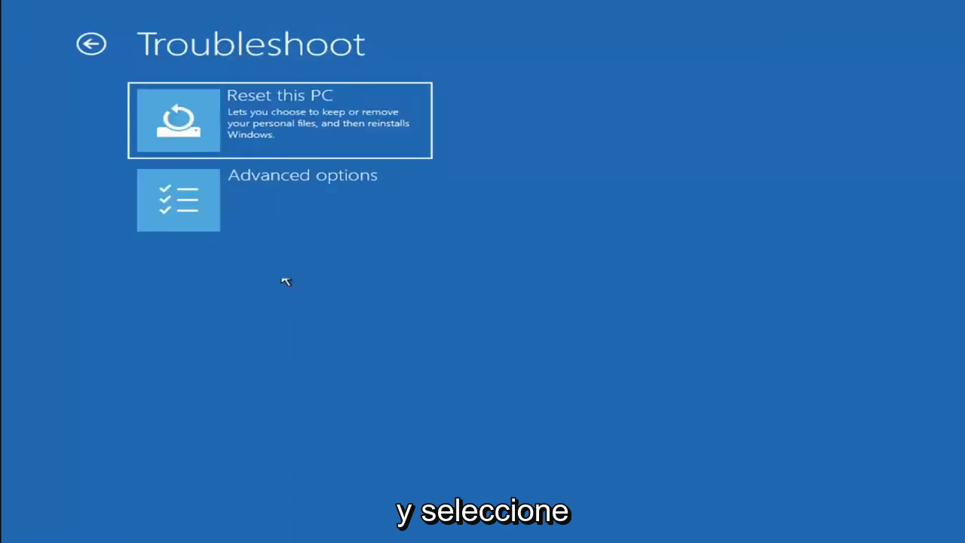
click(226, 209)
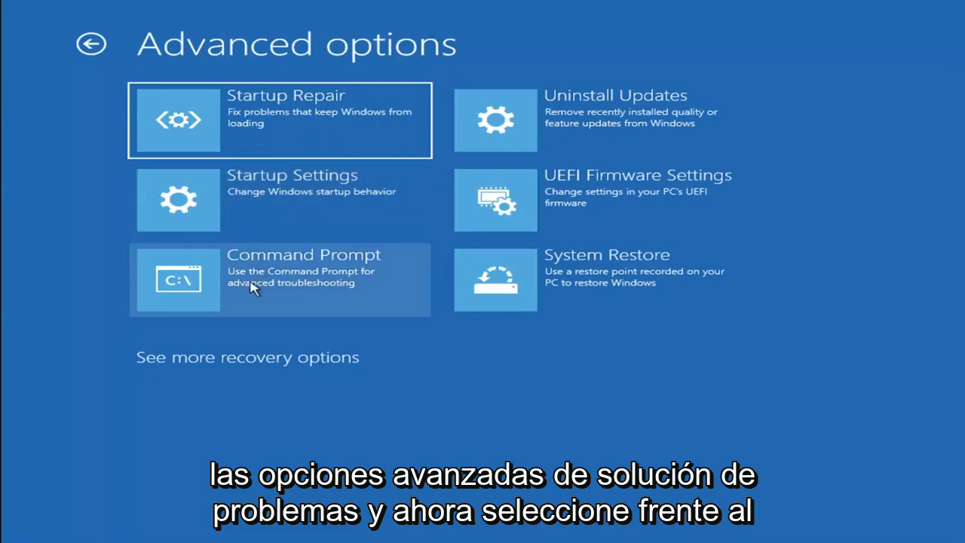
click(242, 290)
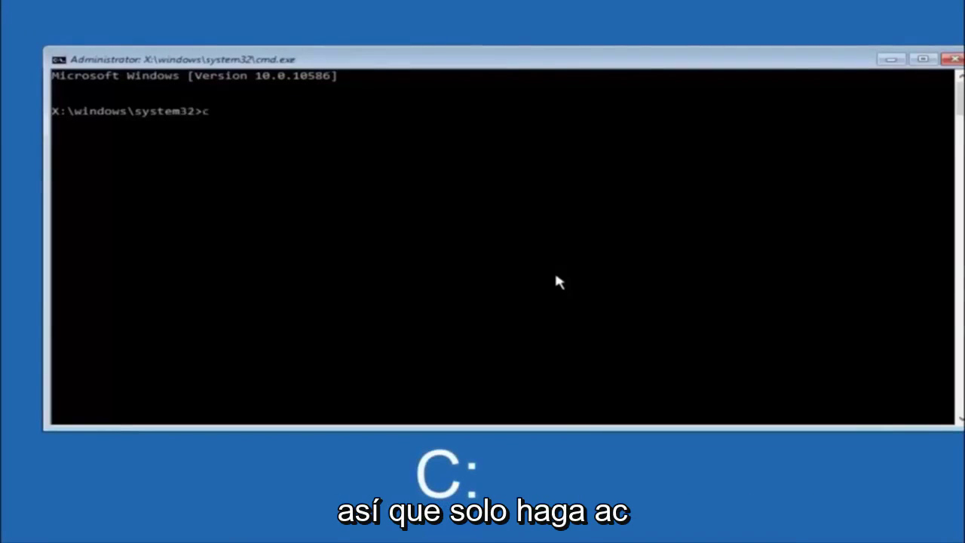
Step: Switch to the C: drive and list its root directory with dir
text(c:)
key(Return)
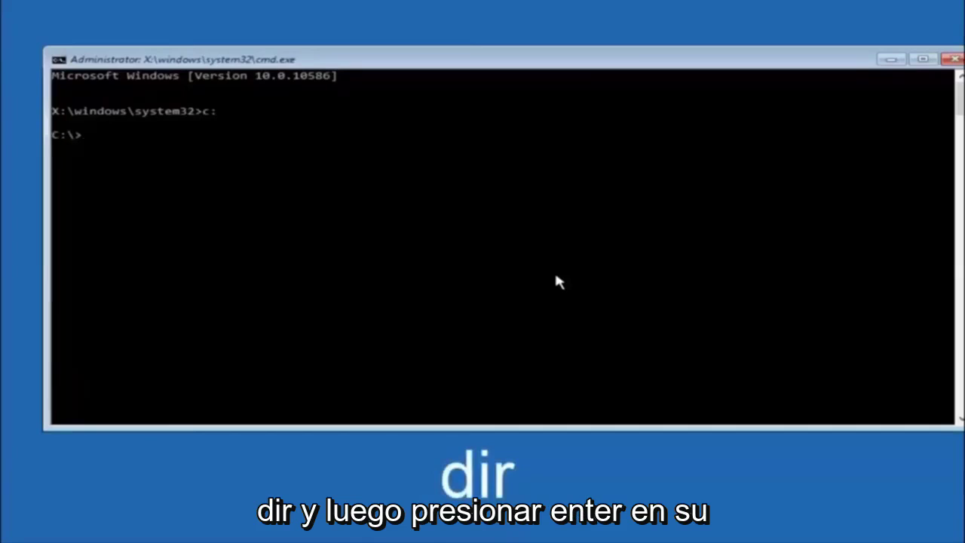
text(dir)
key(Return)
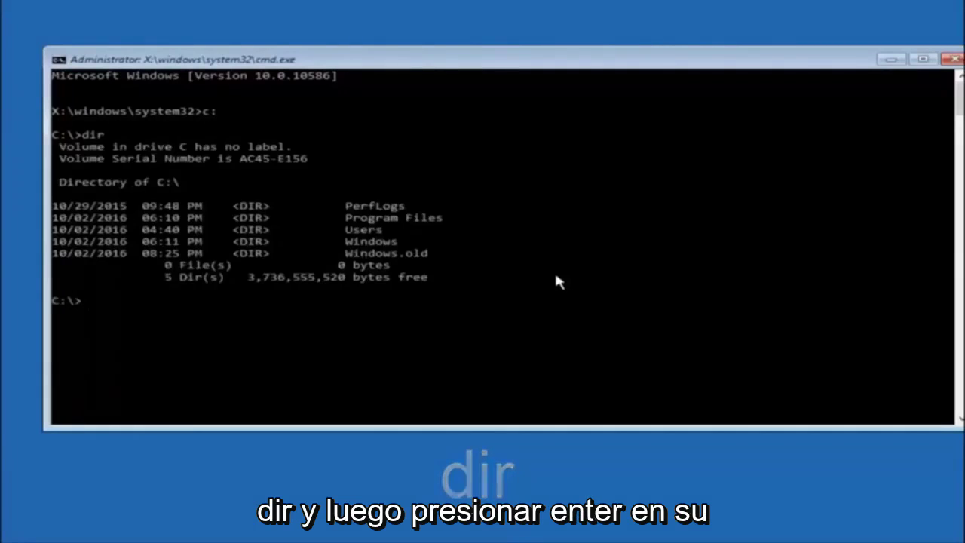
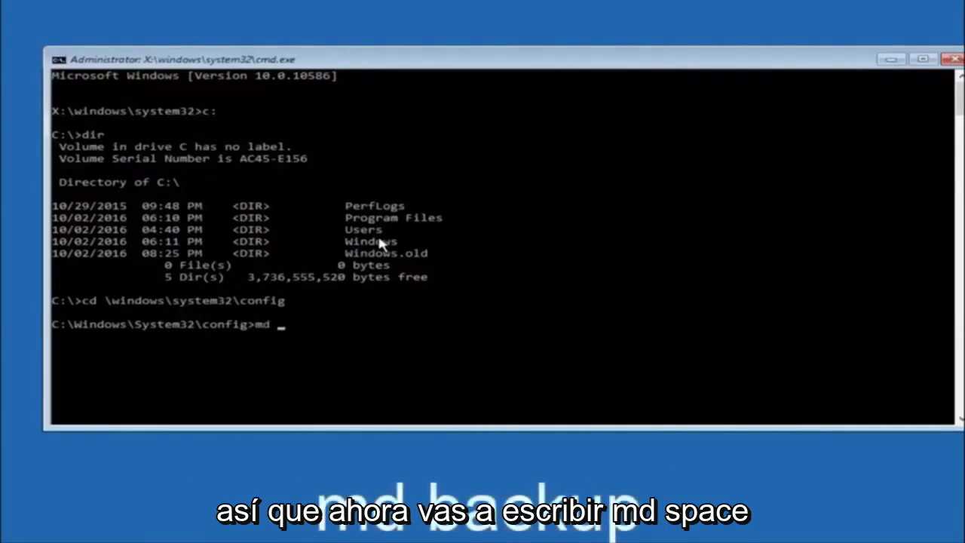
Step: Create a folder named backup inside C:\Windows\System32\config with the md command
text(backup)
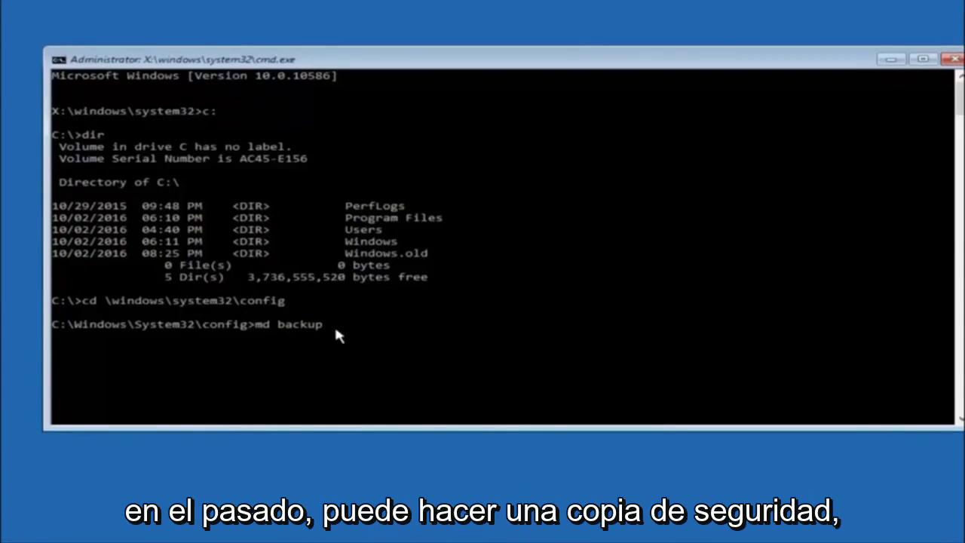
text(1)
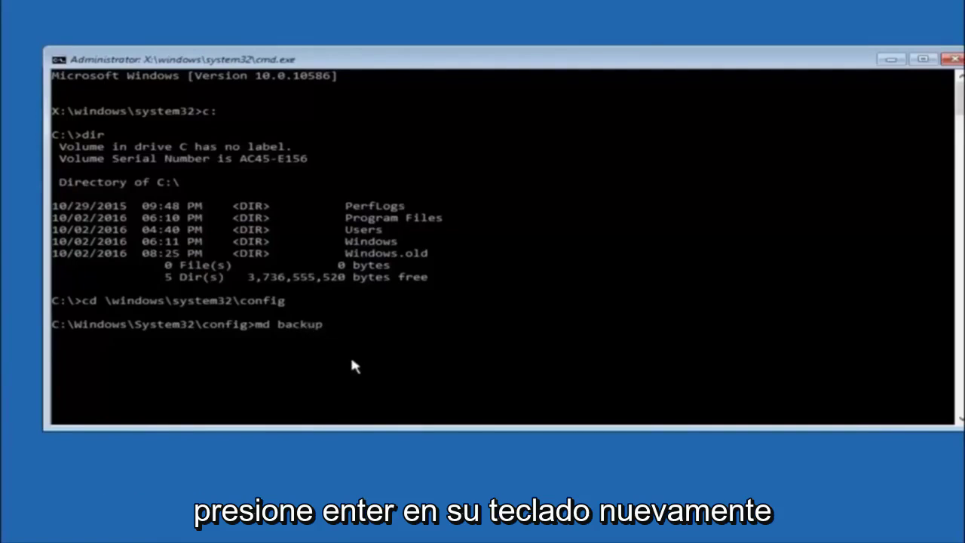
key(Return)
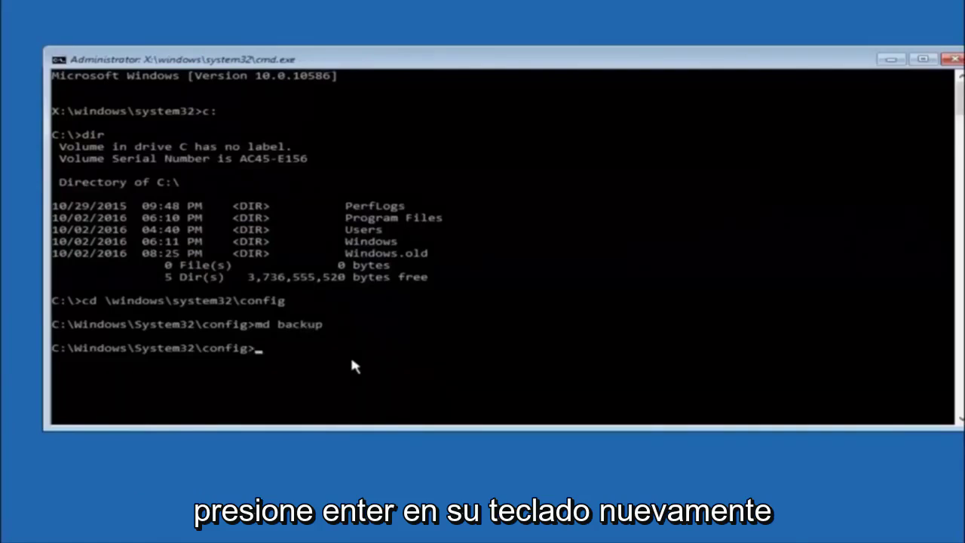
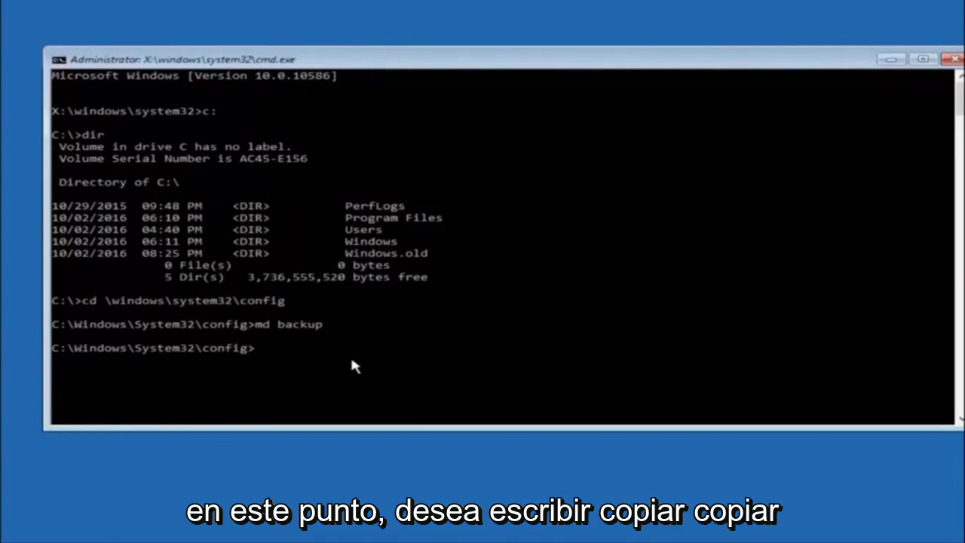
Step: Copy all files in the config directory into the backup folder with copy *.* backup
text(copy)
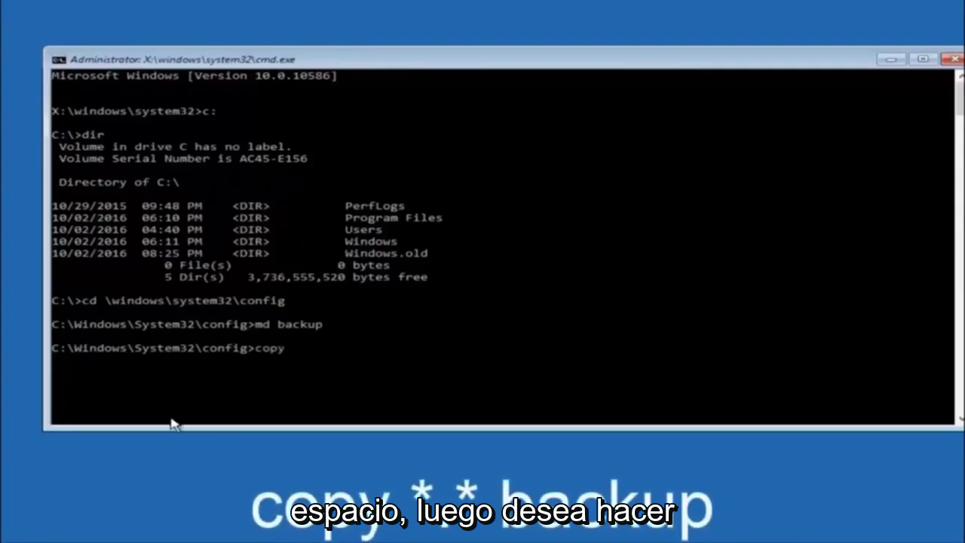
text( *)
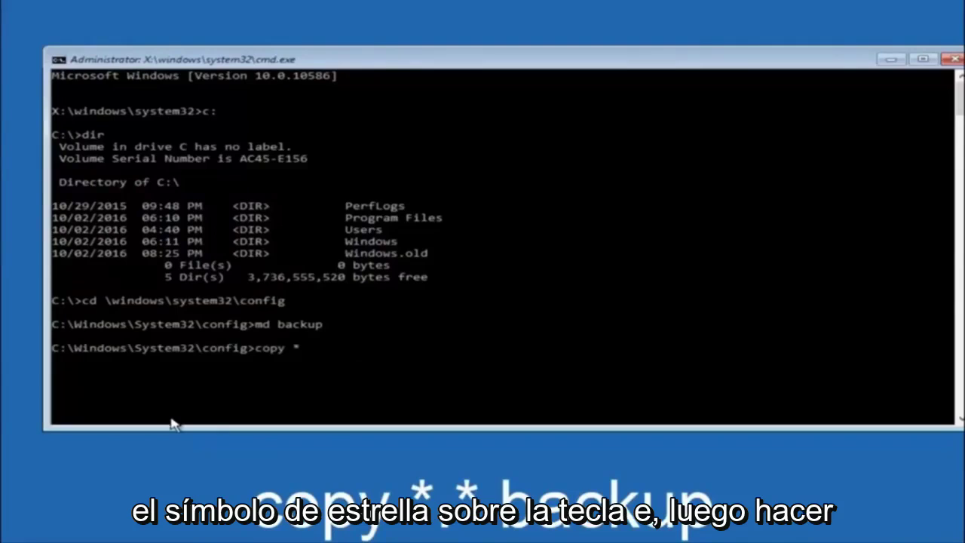
text(.)
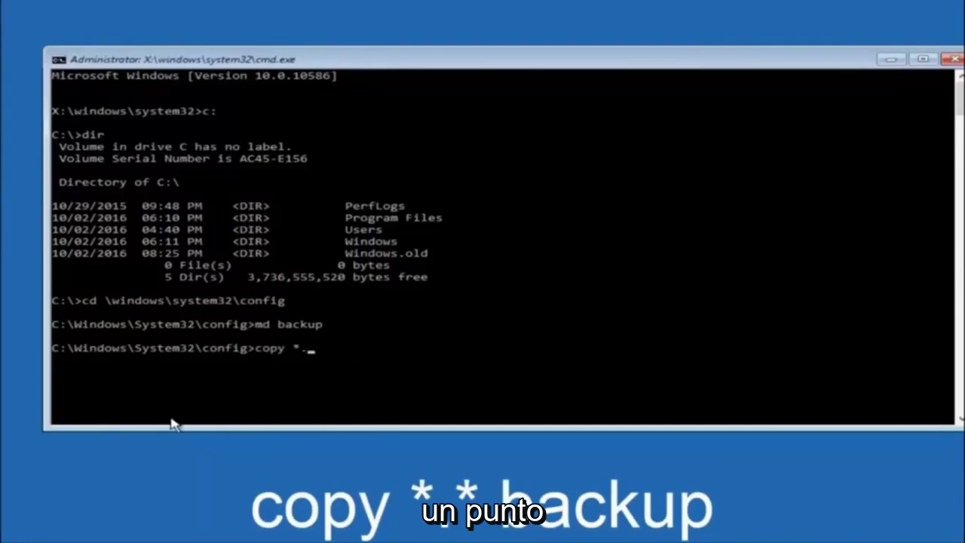
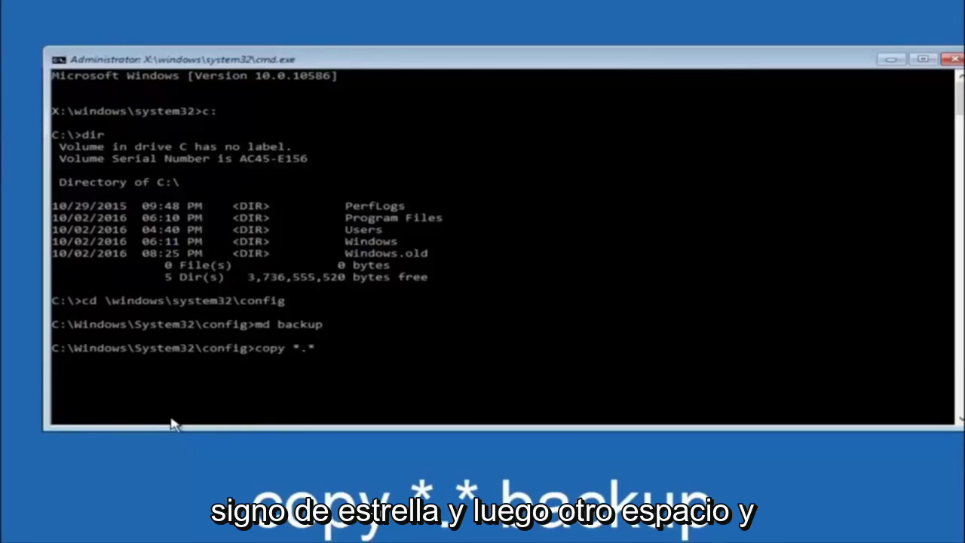
text(* backup)
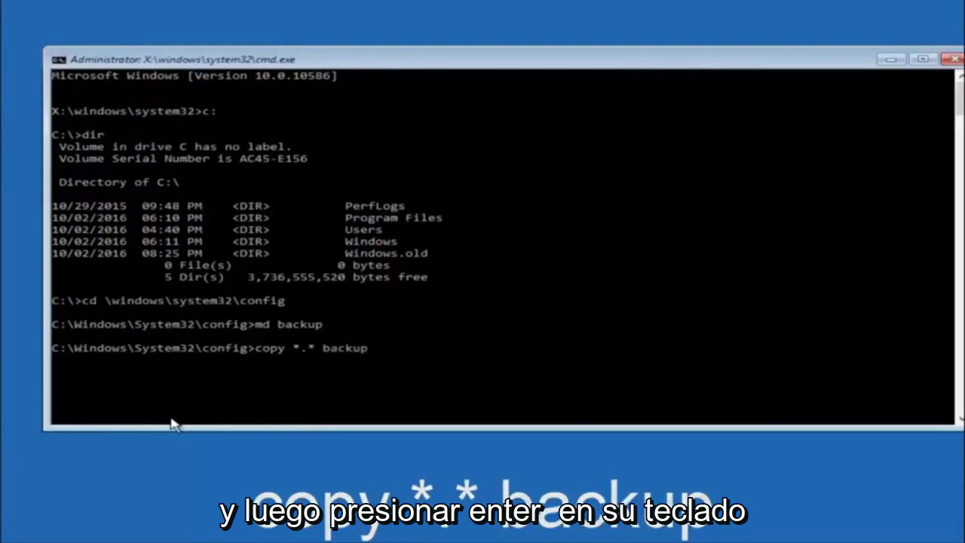
key(Return)
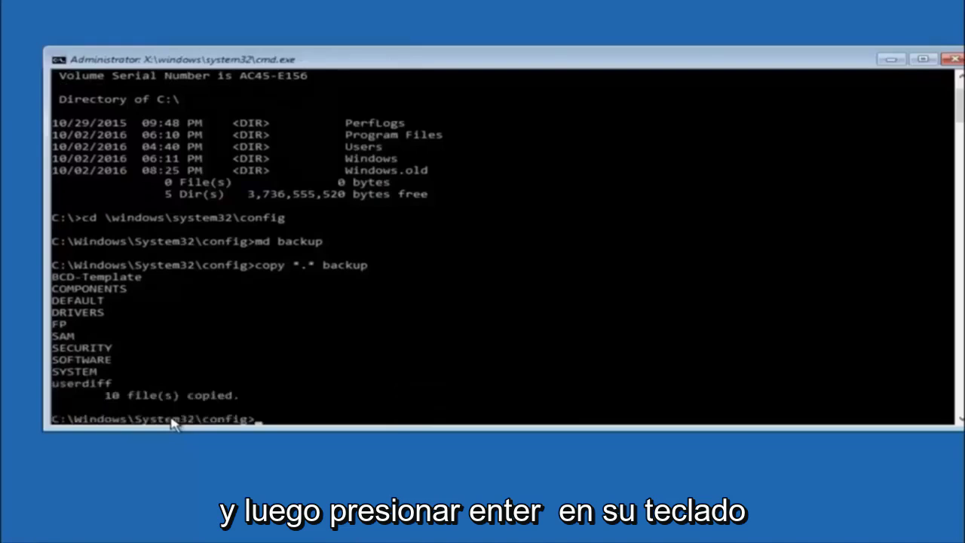
Step: Change into the regback folder inside config and list its contents with dir
text(cd)
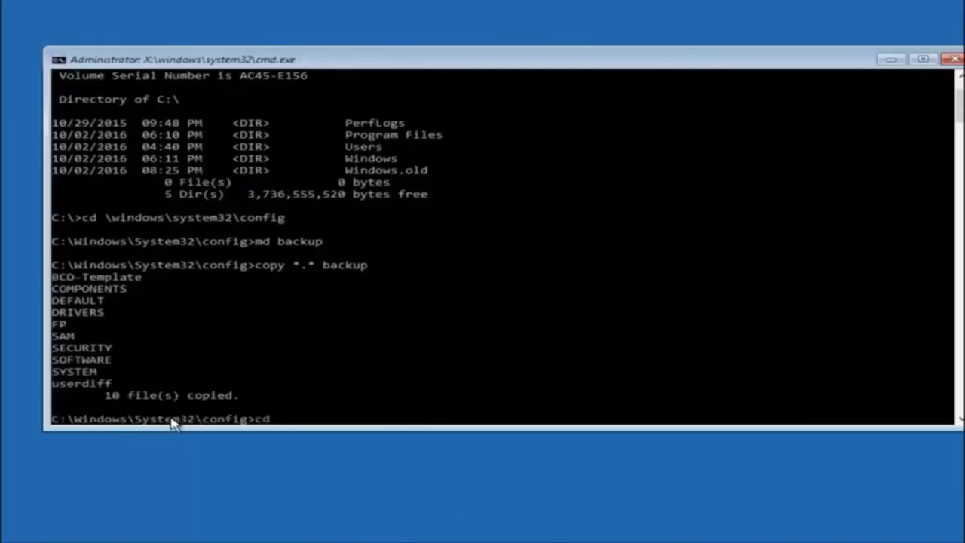
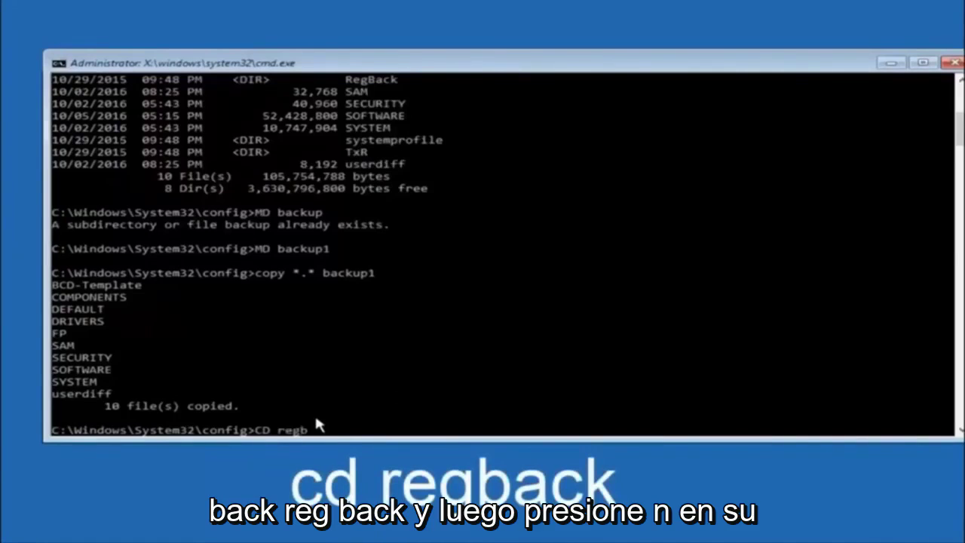
text(back)
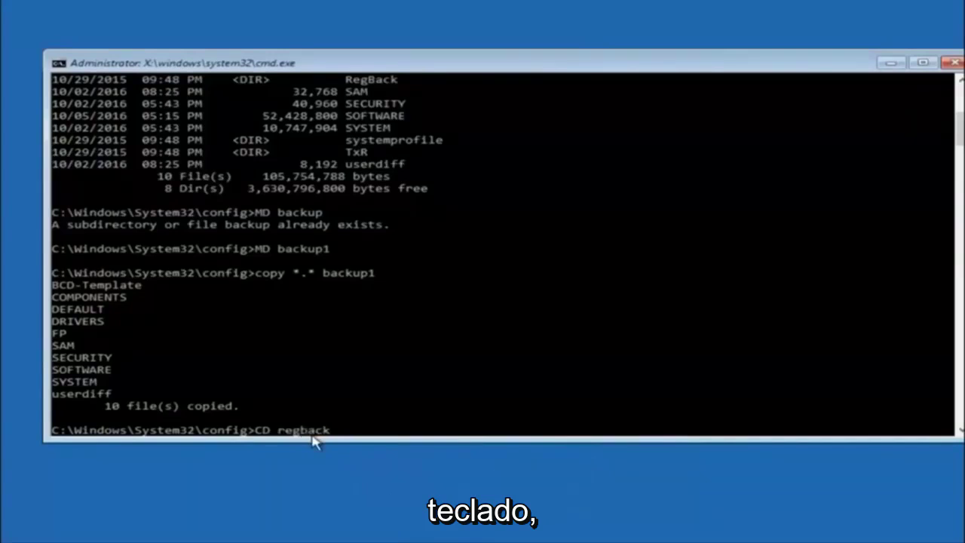
key(Return)
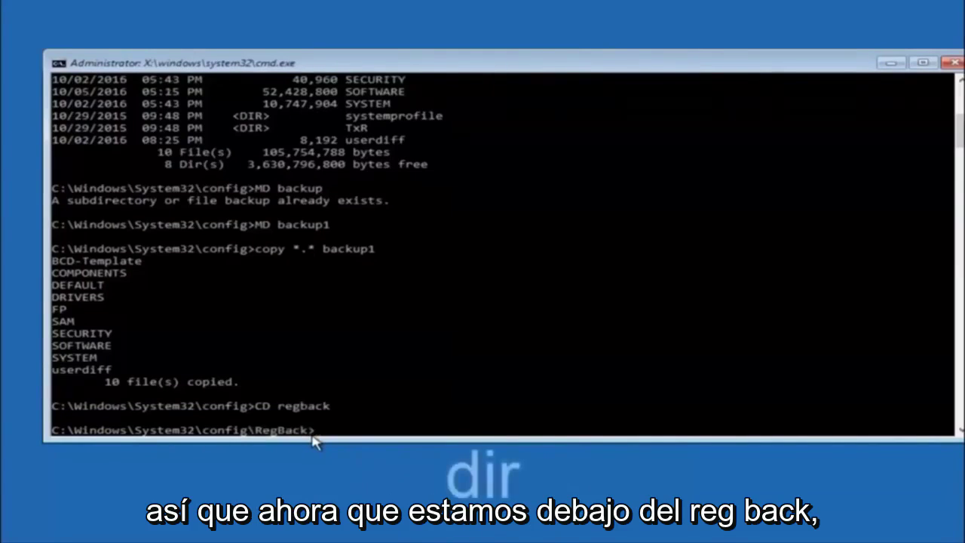
text(dir)
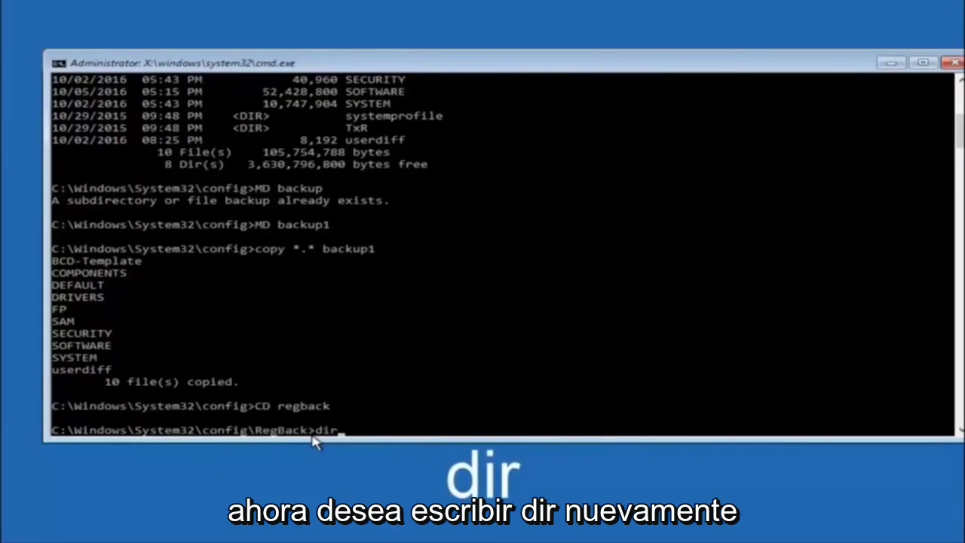
key(Return)
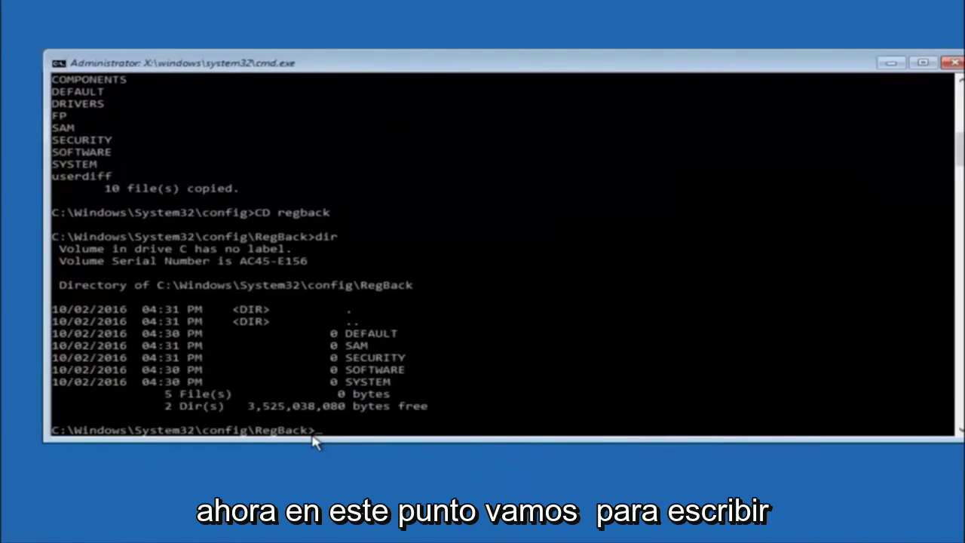
Step: Copy all RegBack files to the parent config folder with copy *.* .., overwriting all existing files (A), and close Command Prompt
text(copy)
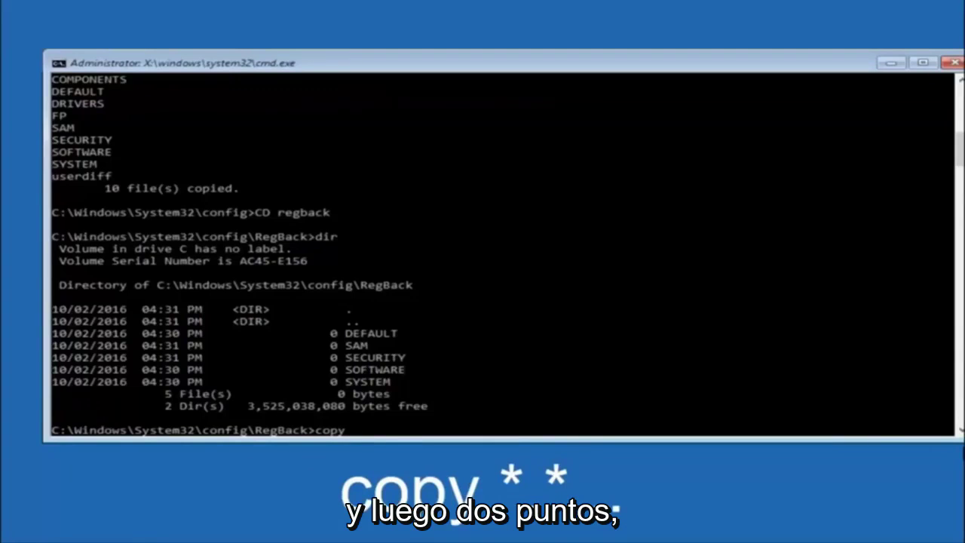
click(356, 431)
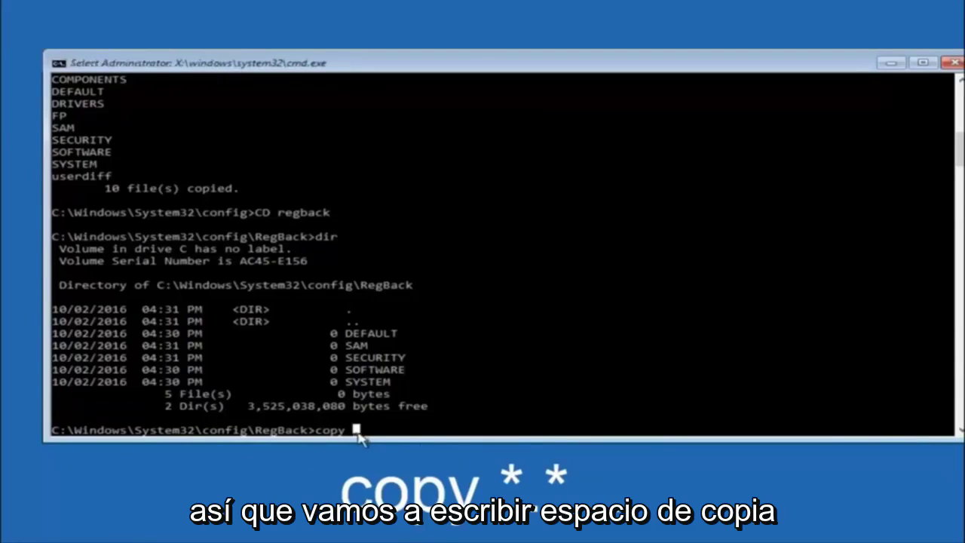
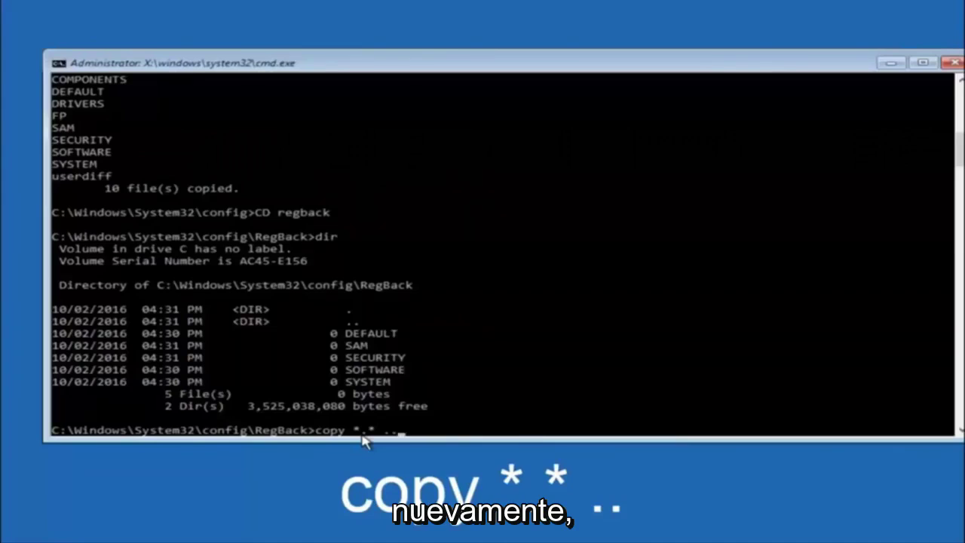
key(Return)
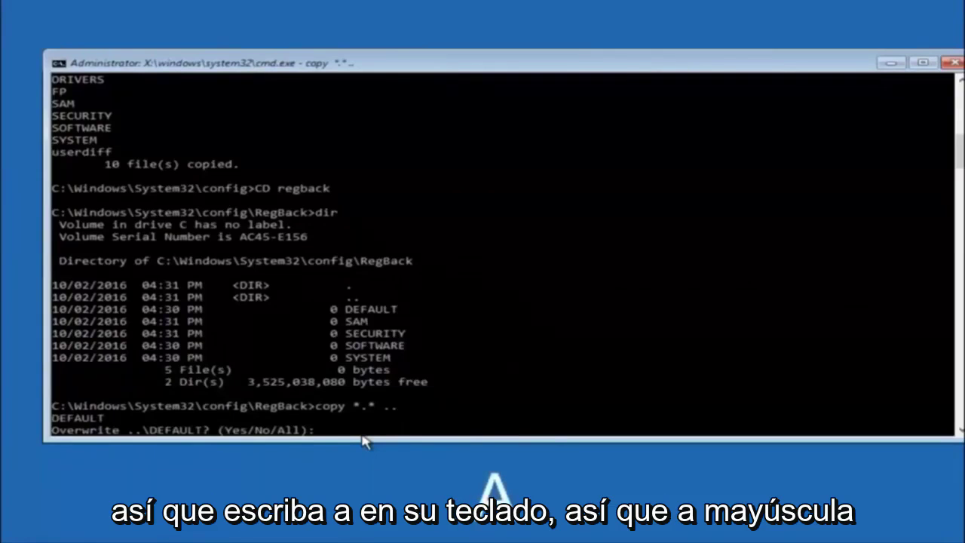
text(A)
key(Return)
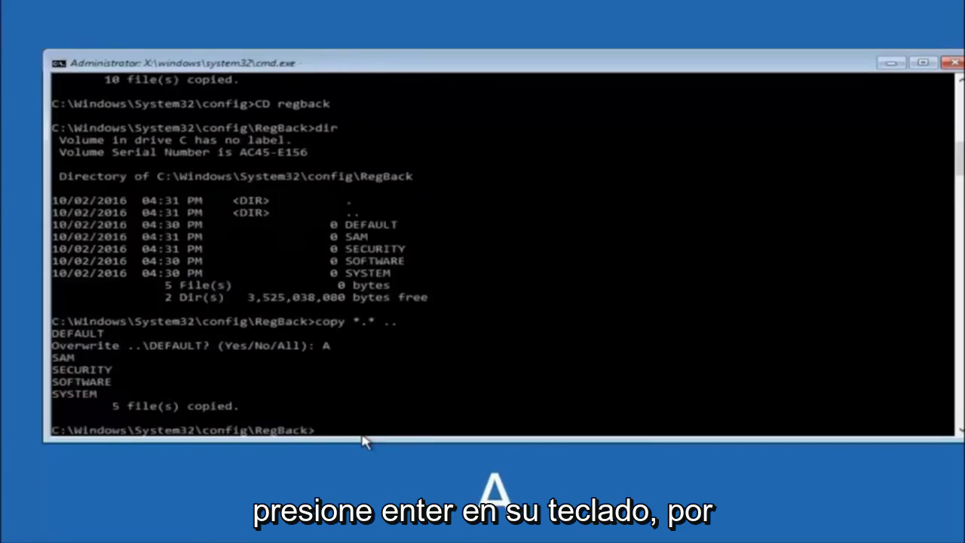
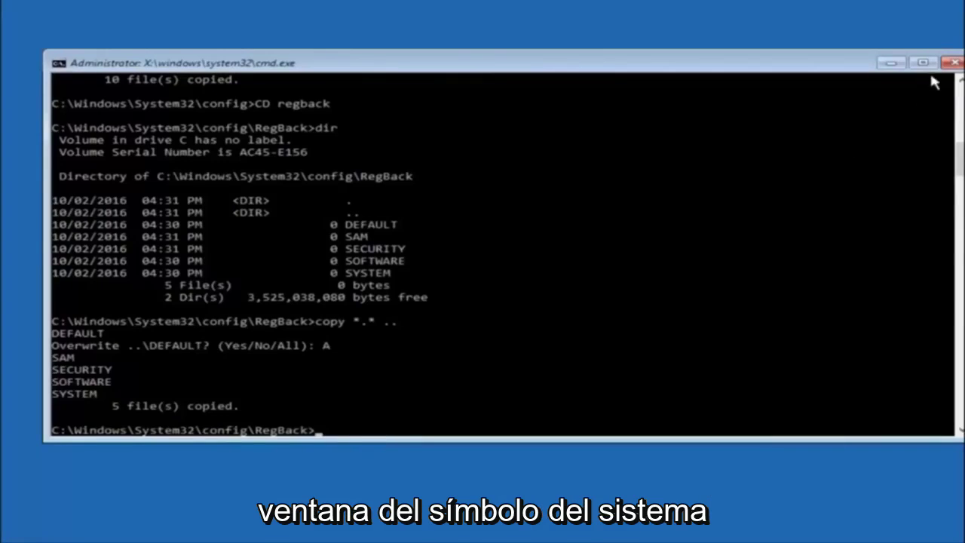
click(954, 63)
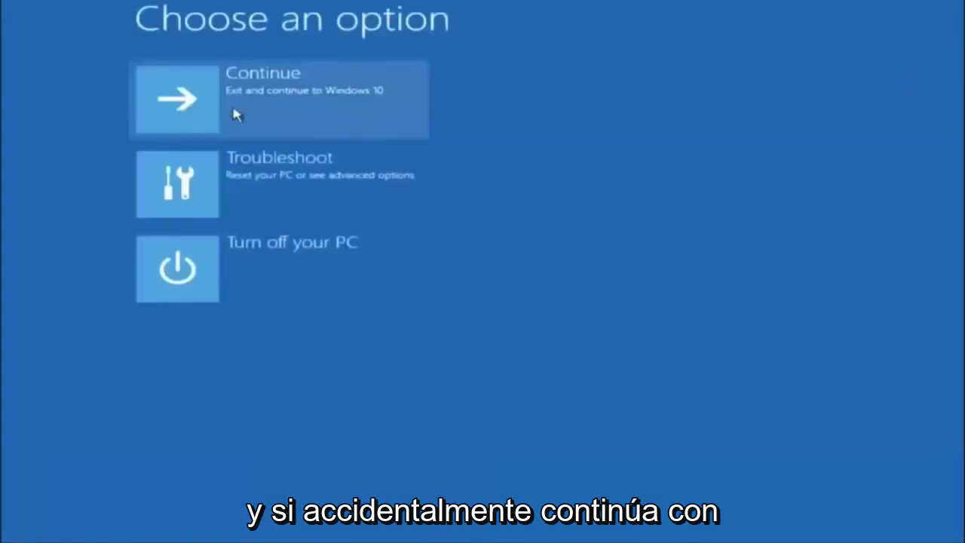